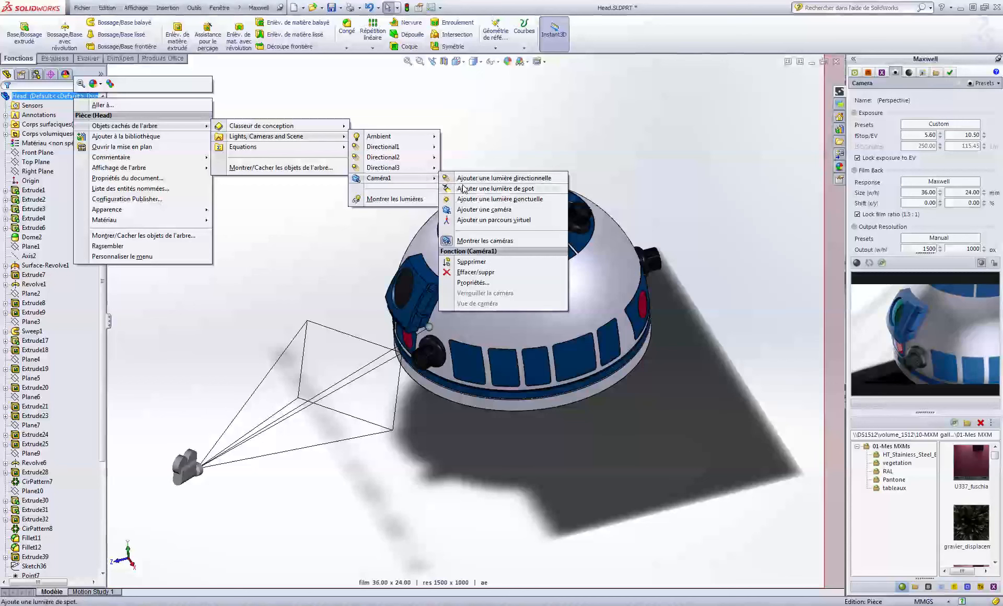
# Add a camera and give it 3:2 proportions and the 85 mm telephoto lens.
pyautogui.click(484, 209)
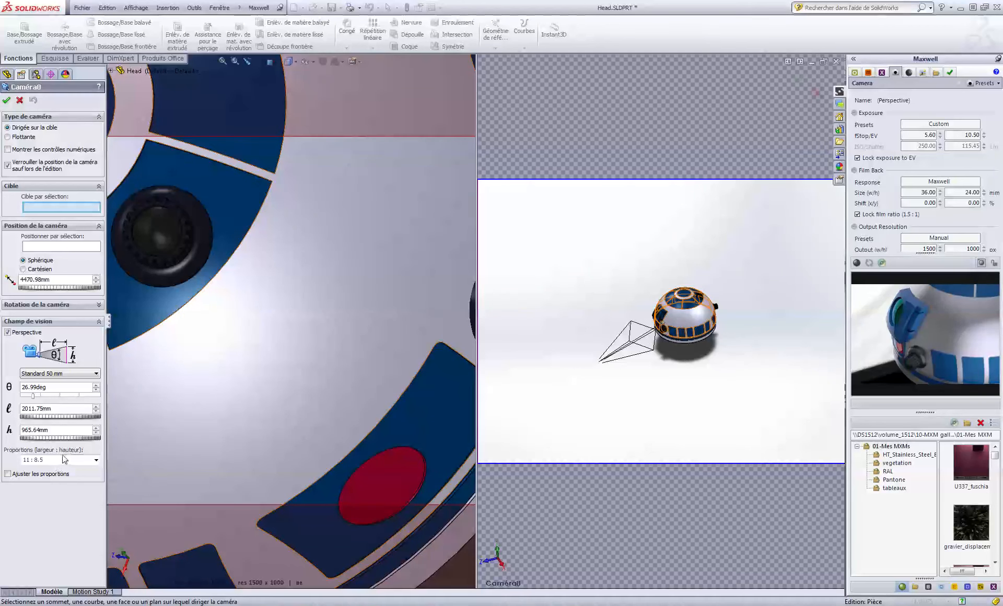
pyautogui.click(95, 460)
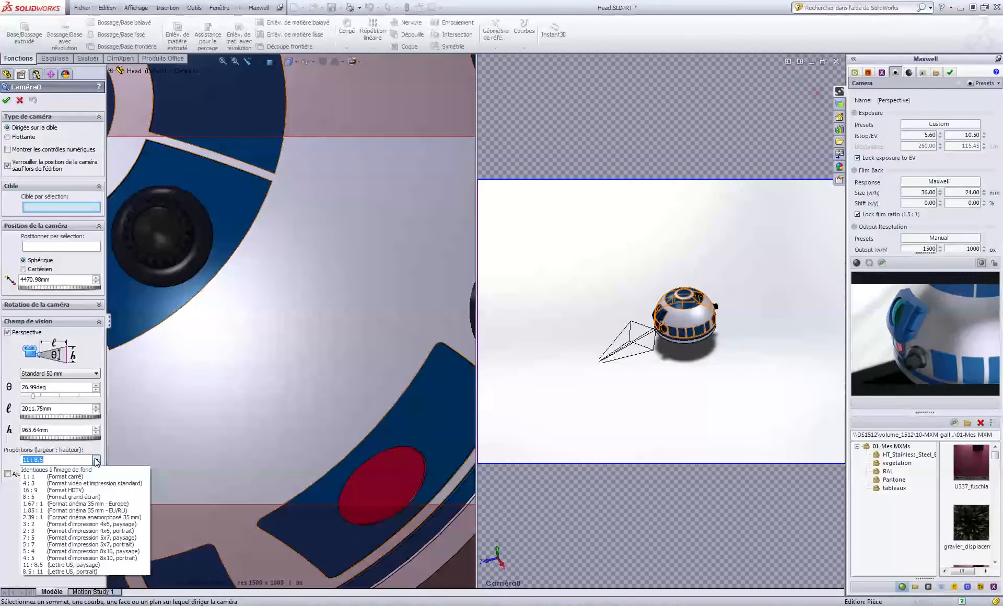
pyautogui.click(42, 524)
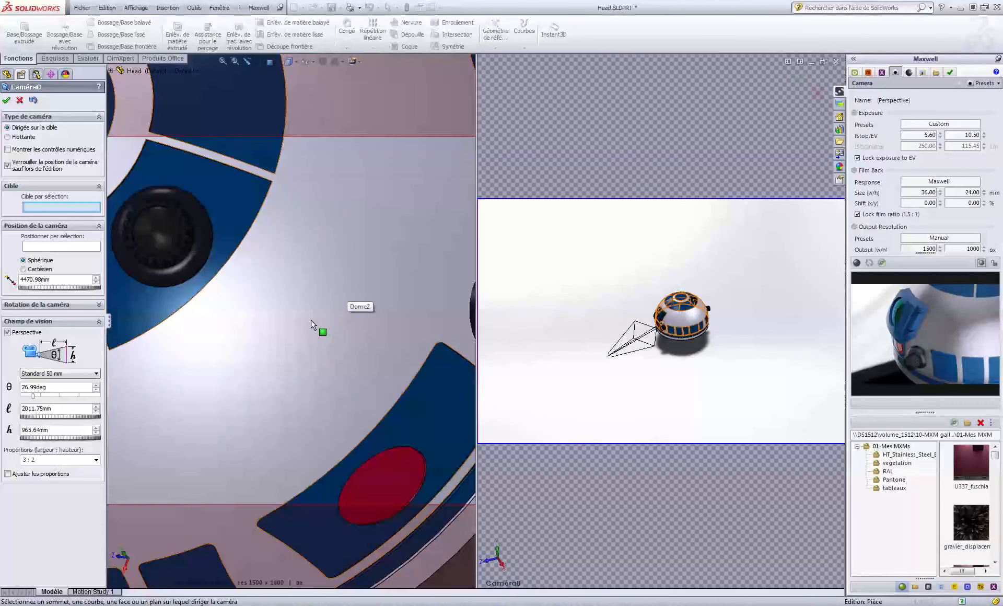
pyautogui.click(59, 374)
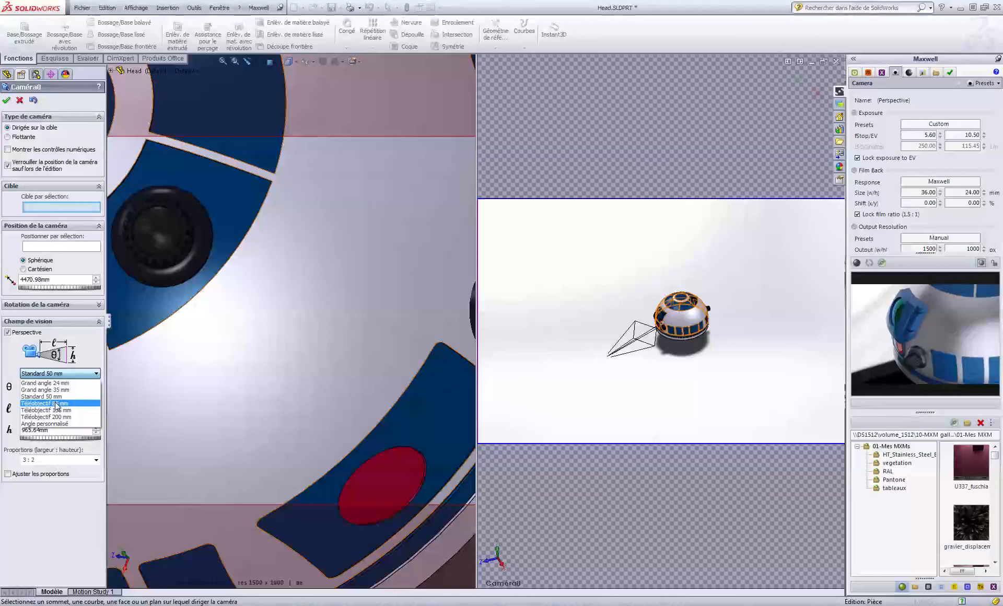
pyautogui.click(57, 403)
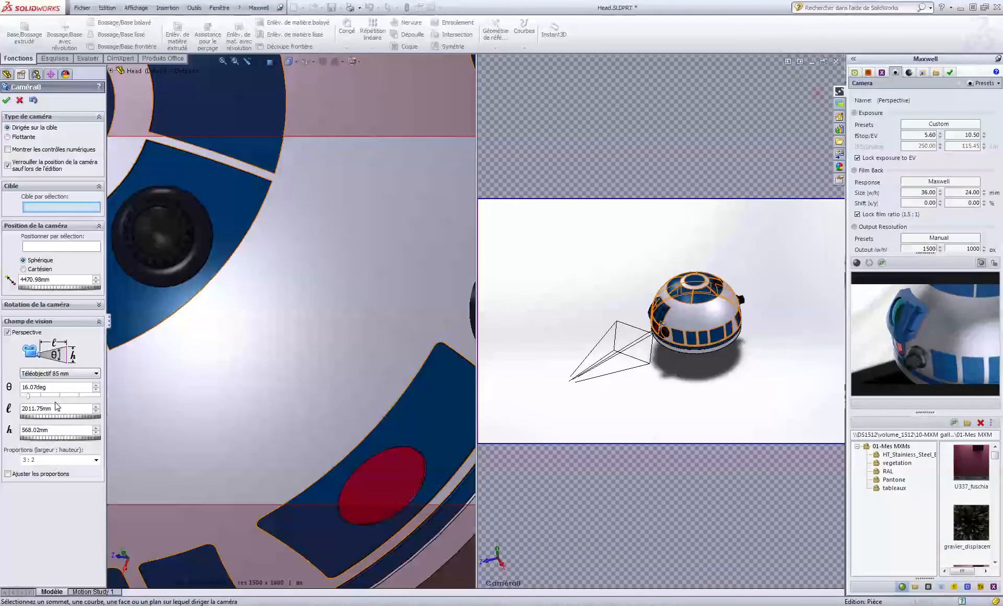
# Move the new camera closer to the dome, to a distance of about 1123 mm.
pyautogui.moveTo(279, 320)
pyautogui.mouseDown(button='middle')
pyautogui.moveTo(334, 281)
pyautogui.moveTo(289, 290)
pyautogui.moveTo(279, 303)
pyautogui.moveTo(294, 322)
pyautogui.mouseUp(button='middle')
pyautogui.scroll(7, 288, 291)
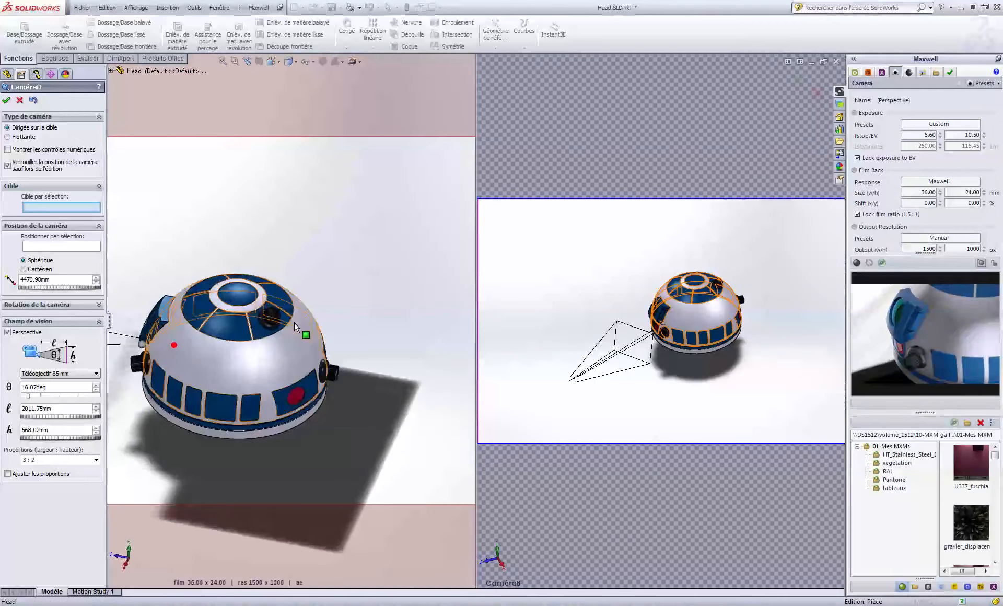
pyautogui.scroll(6, 294, 324)
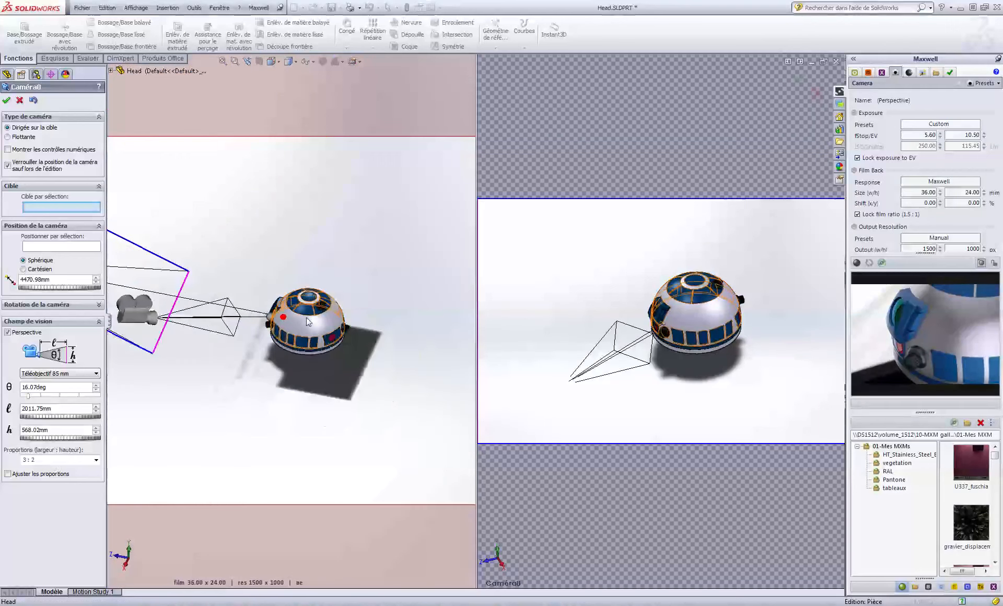
pyautogui.moveTo(253, 328); pyautogui.dragTo(255, 333, button='middle')
pyautogui.scroll(2, 256, 333)
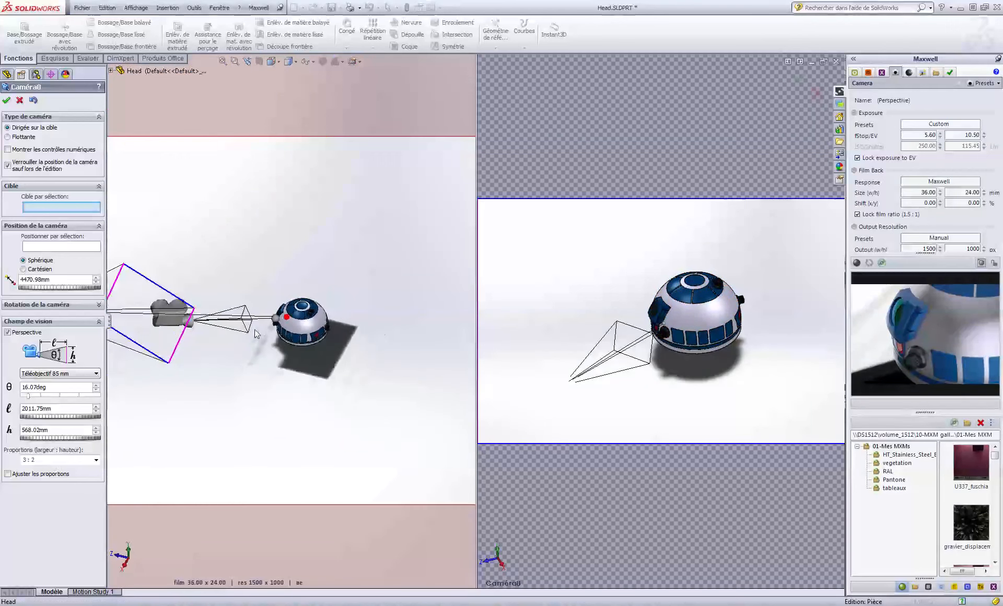
pyautogui.scroll(2, 256, 333)
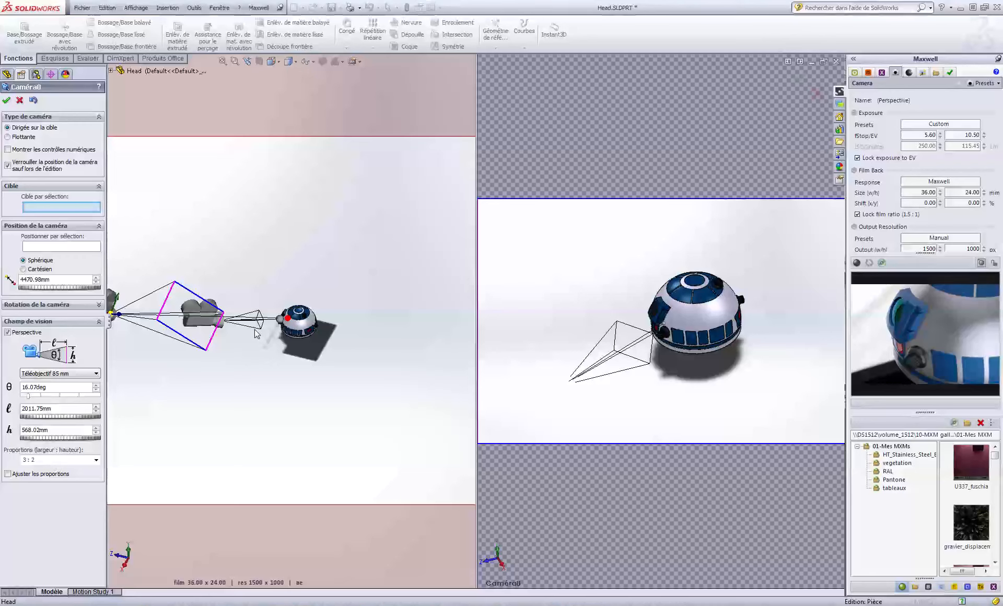
pyautogui.moveTo(137, 319); pyautogui.dragTo(263, 311)
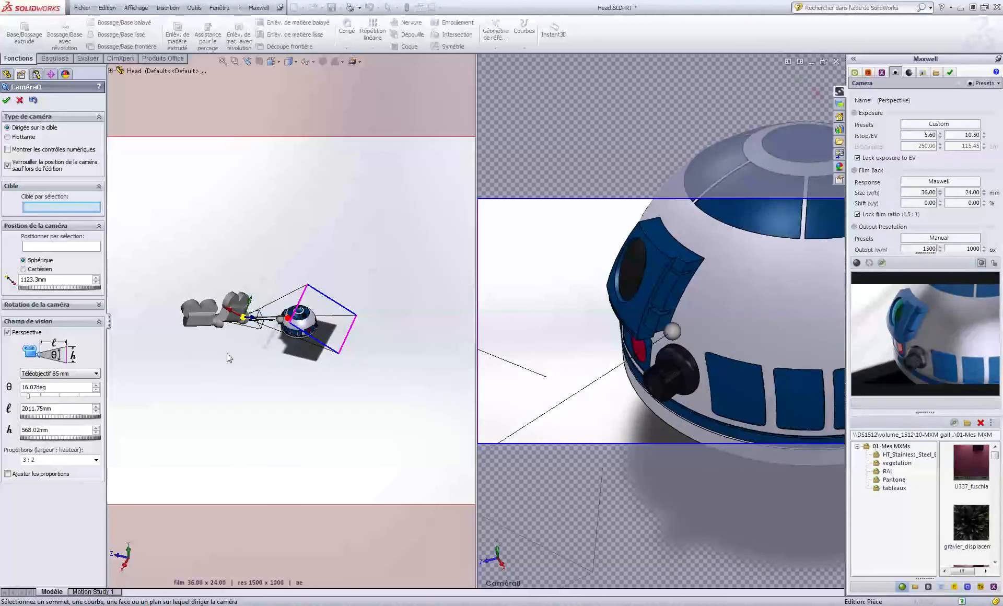
# Examine the camera's target point and field of view around the dome, plus the Maxwell camera's focus and aperture settings.
pyautogui.moveTo(282, 362); pyautogui.dragTo(316, 364, button='middle')
pyautogui.scroll(-5, 316, 364)
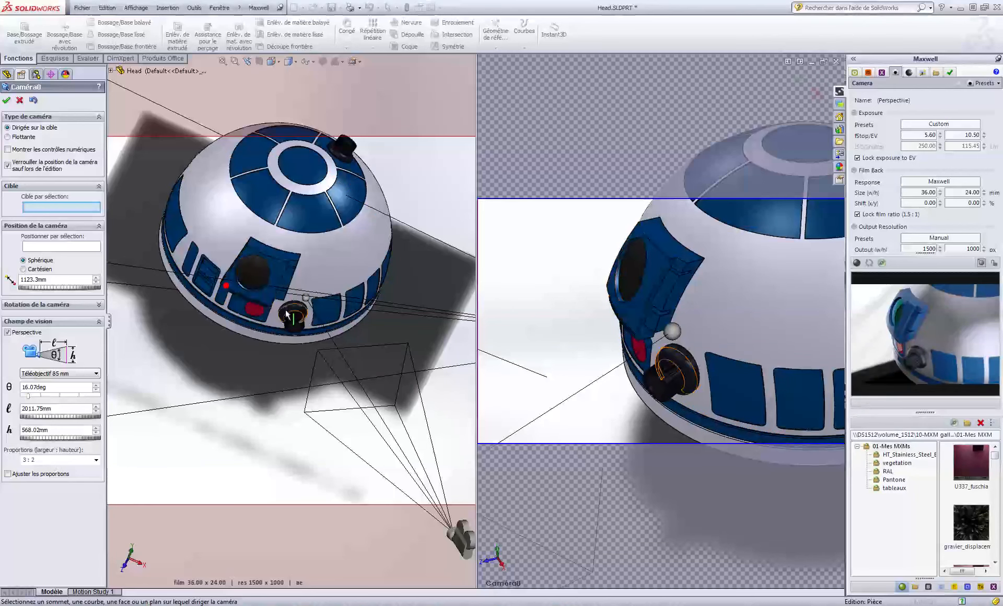
pyautogui.moveTo(294, 317); pyautogui.dragTo(233, 339, button='middle')
pyautogui.scroll(3, 220, 320)
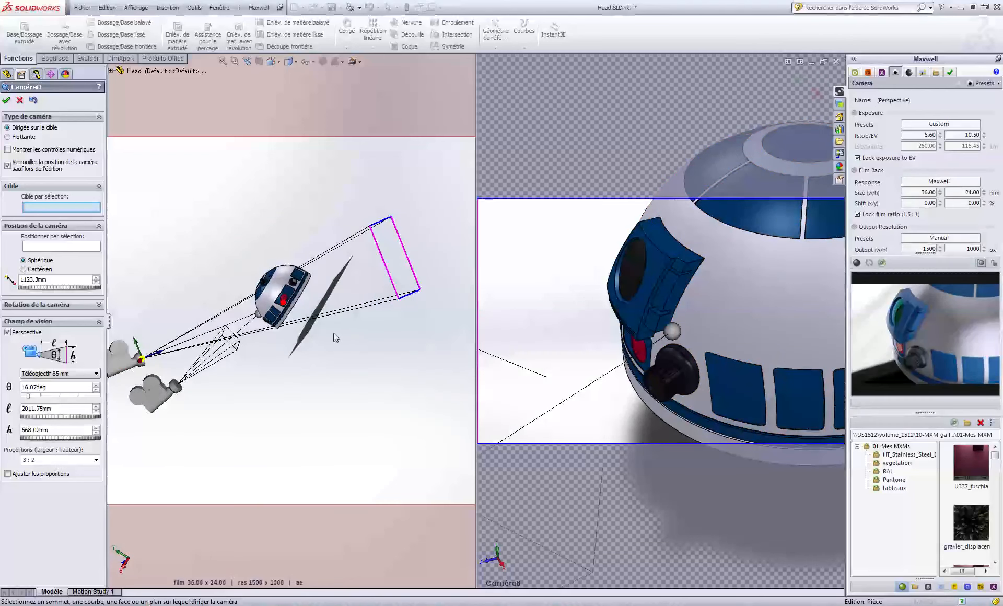
pyautogui.moveTo(333, 334); pyautogui.dragTo(332, 338, button='middle')
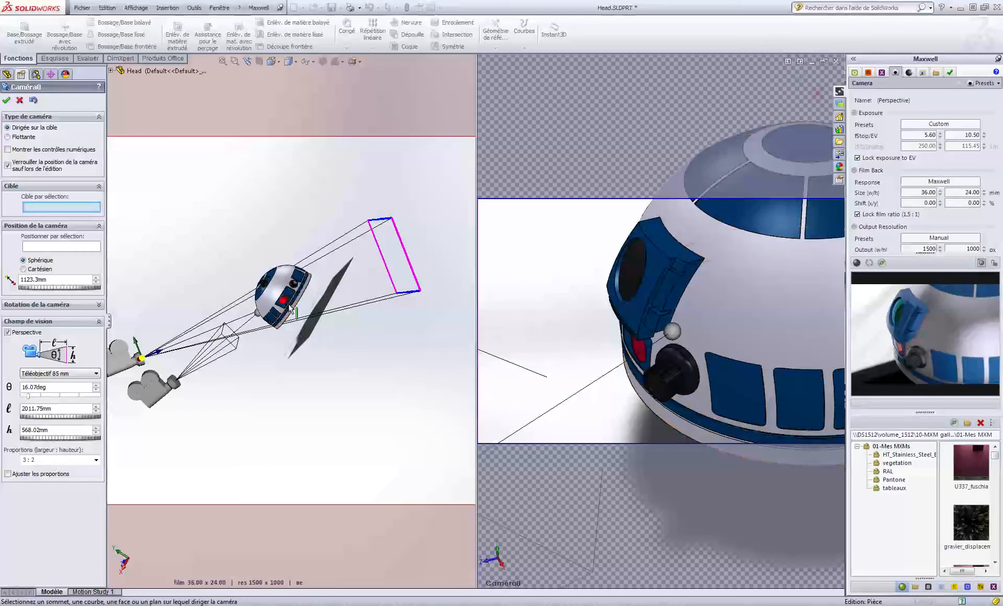
pyautogui.moveTo(384, 321); pyautogui.dragTo(378, 330, button='middle')
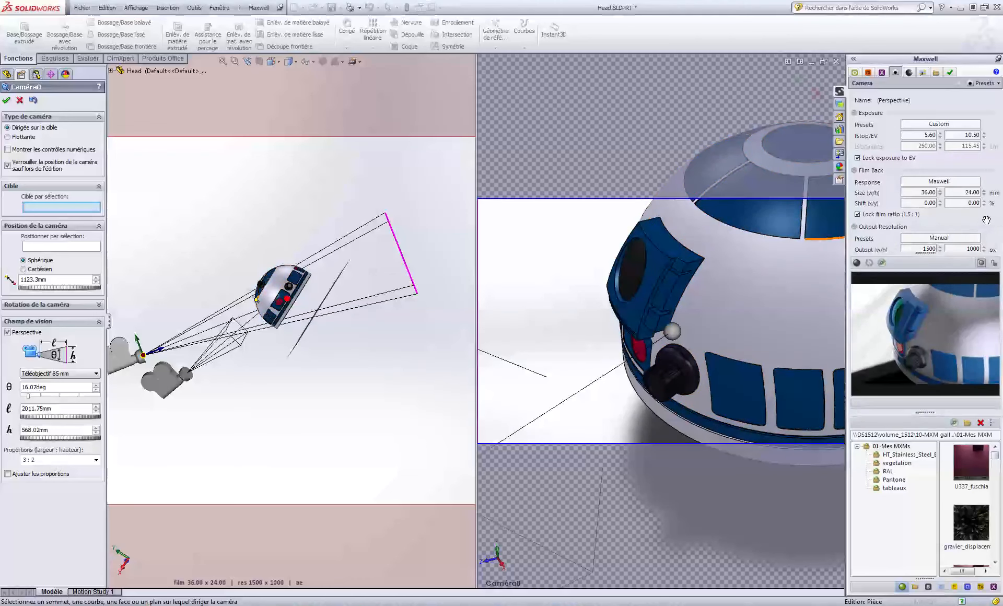
pyautogui.moveTo(979, 218); pyautogui.dragTo(979, 130)
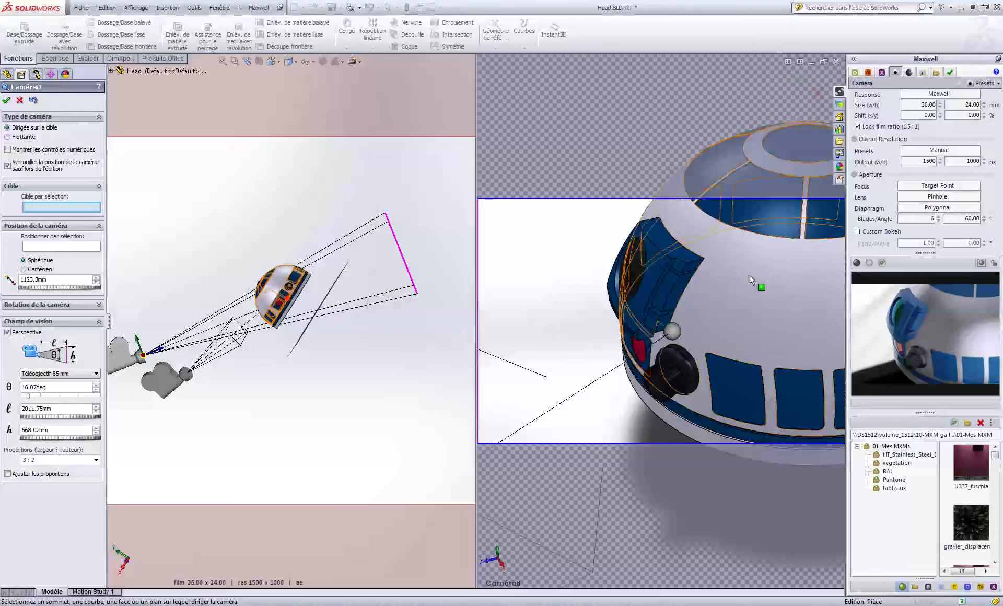
# Target the camera at the circular front edge of the black projector and inspect the target point up close.
pyautogui.click(655, 394)
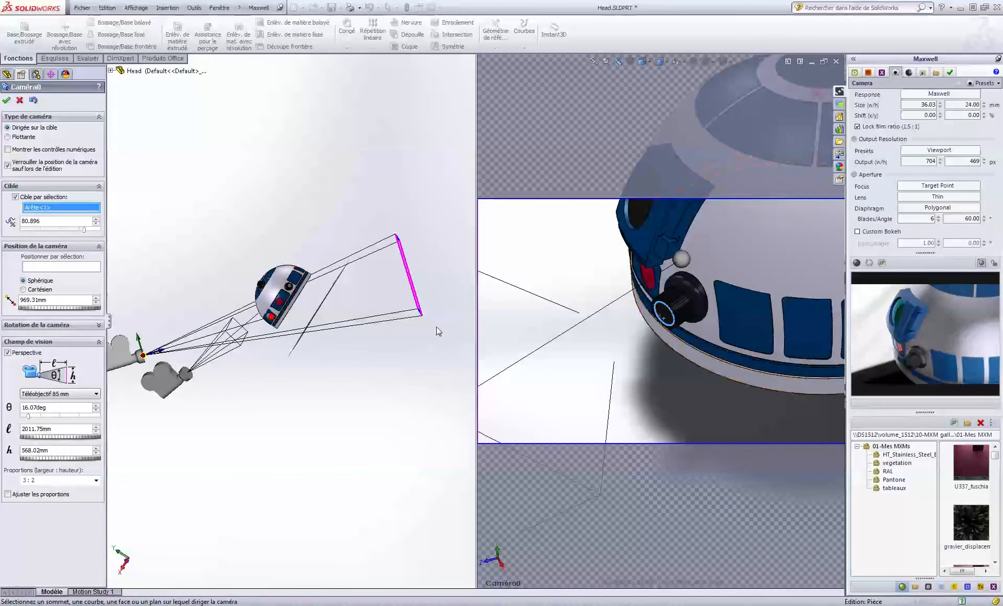
pyautogui.moveTo(265, 321); pyautogui.dragTo(372, 295, button='middle')
pyautogui.scroll(-10, 286, 360)
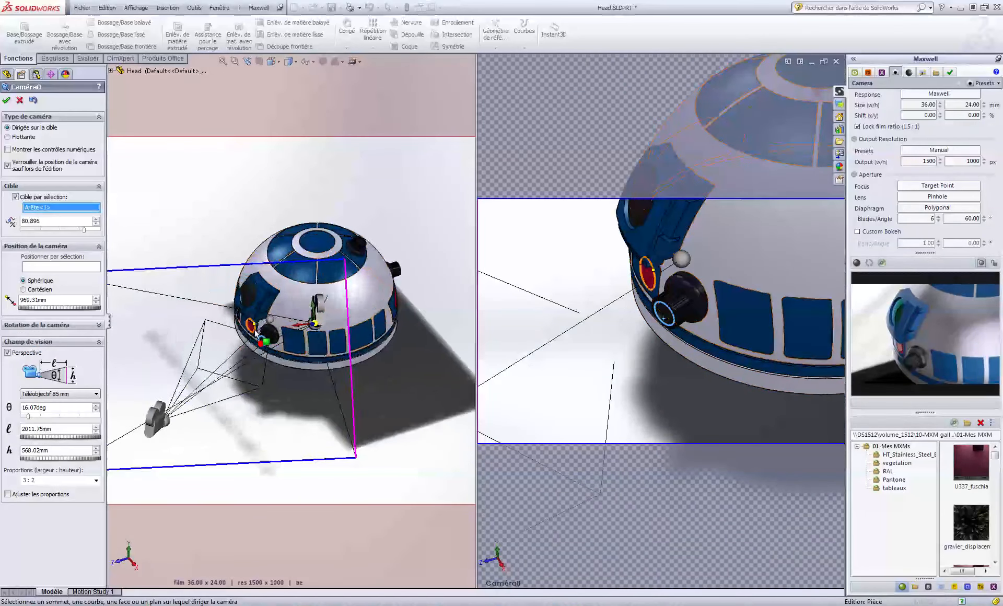
pyautogui.scroll(-12, 286, 360)
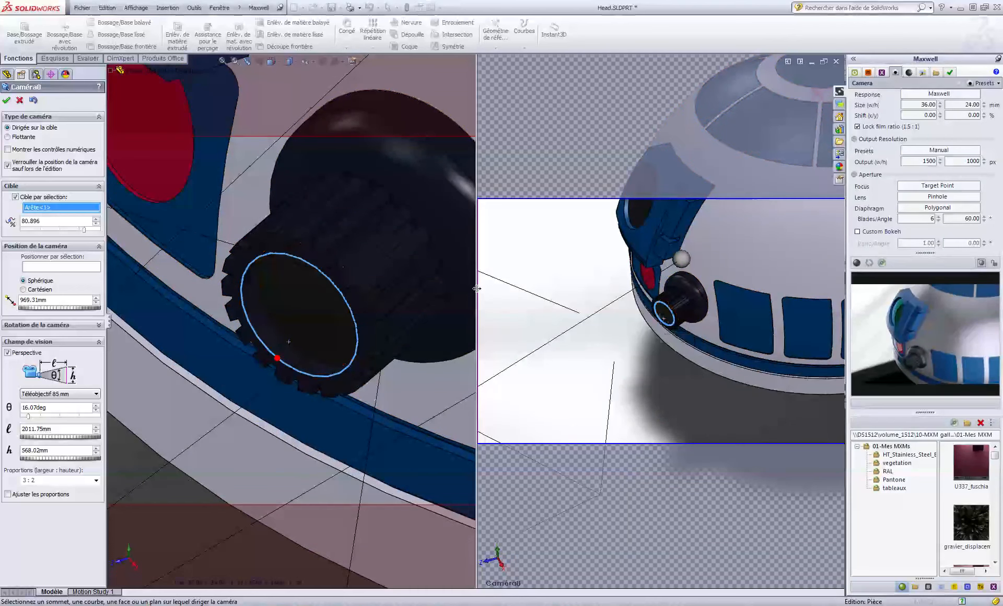
# Target the camera by selection at the round lens face on the front of the black projector.
pyautogui.click(746, 327)
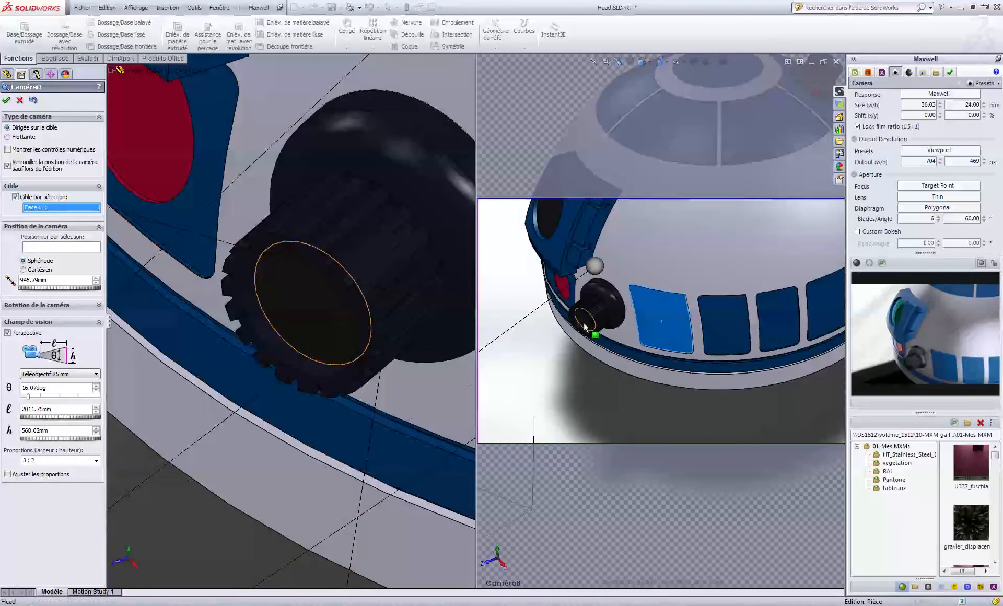
pyautogui.click(587, 323)
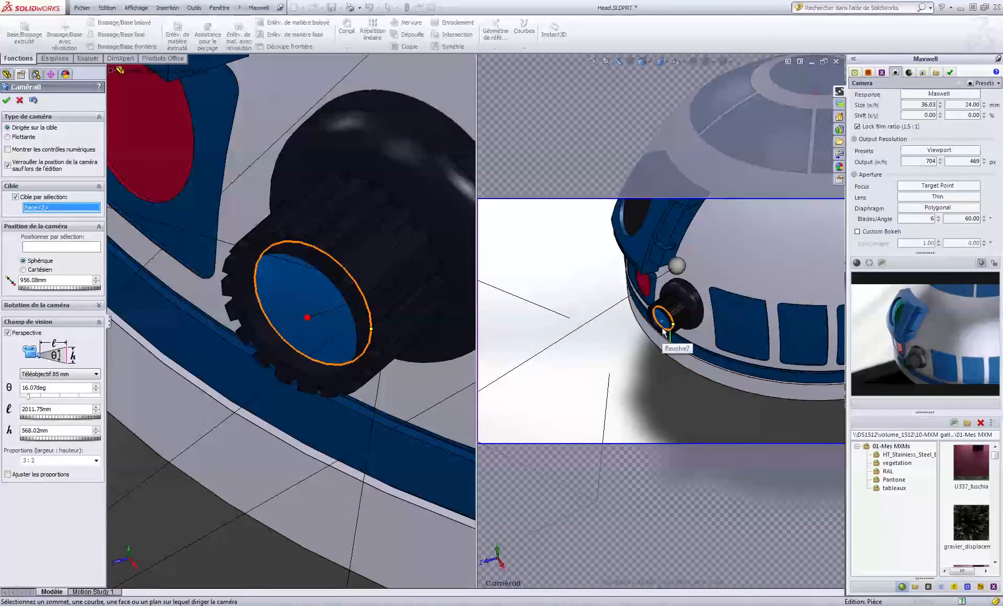
pyautogui.click(663, 328)
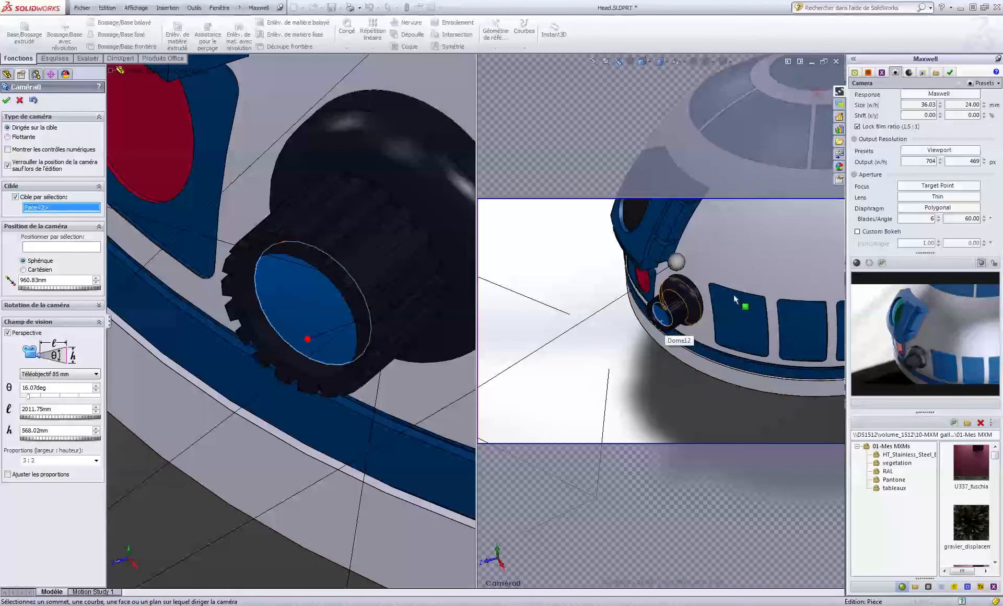
# Release the target selection, shift the camera's framing to include more of the dome above the projector, and close the camera settings.
pyautogui.keyDown('ctrl'); pyautogui.moveTo(734, 296); pyautogui.dragTo(726, 359, button='middle'); pyautogui.keyUp('ctrl')
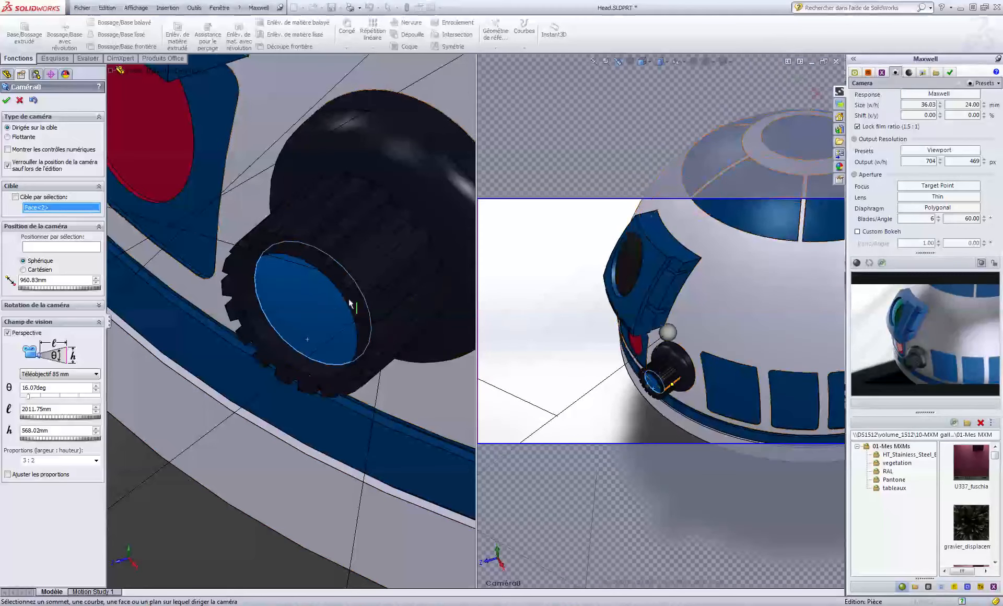
pyautogui.scroll(-3, 350, 302)
pyautogui.scroll(6, 348, 301)
pyautogui.scroll(6, 349, 300)
pyautogui.moveTo(349, 299); pyautogui.dragTo(285, 261, button='middle')
pyautogui.scroll(8, 329, 272)
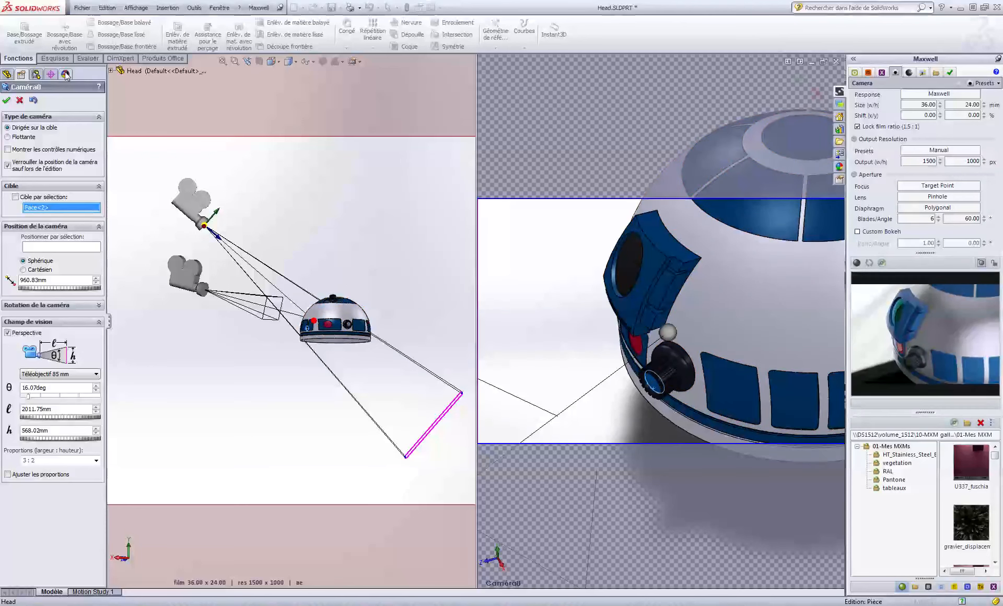
pyautogui.click(21, 100)
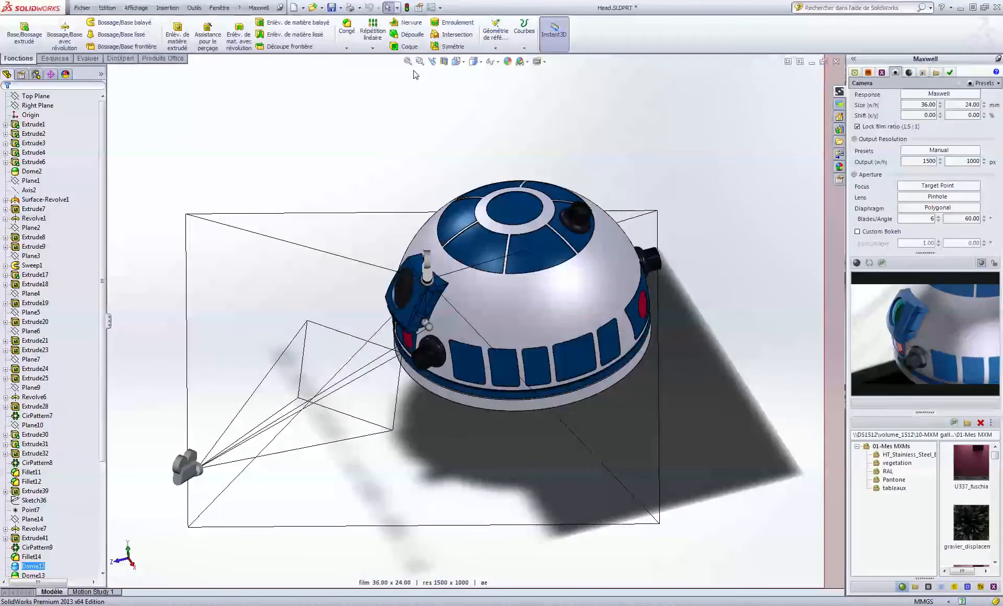
# Show the model through the new camera and run the interactive Maxwell render from that view.
pyautogui.click(458, 62)
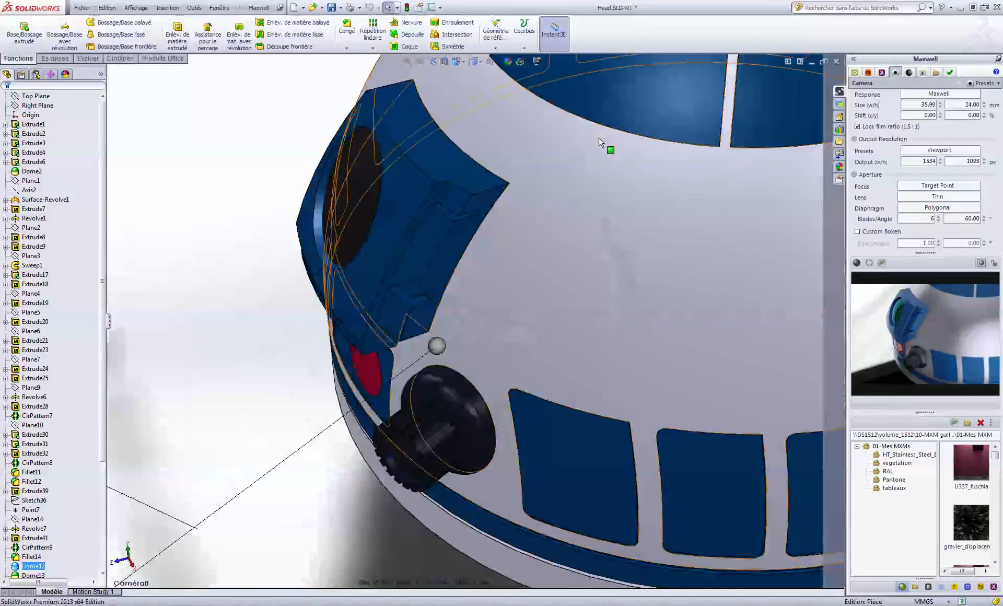
pyautogui.click(857, 264)
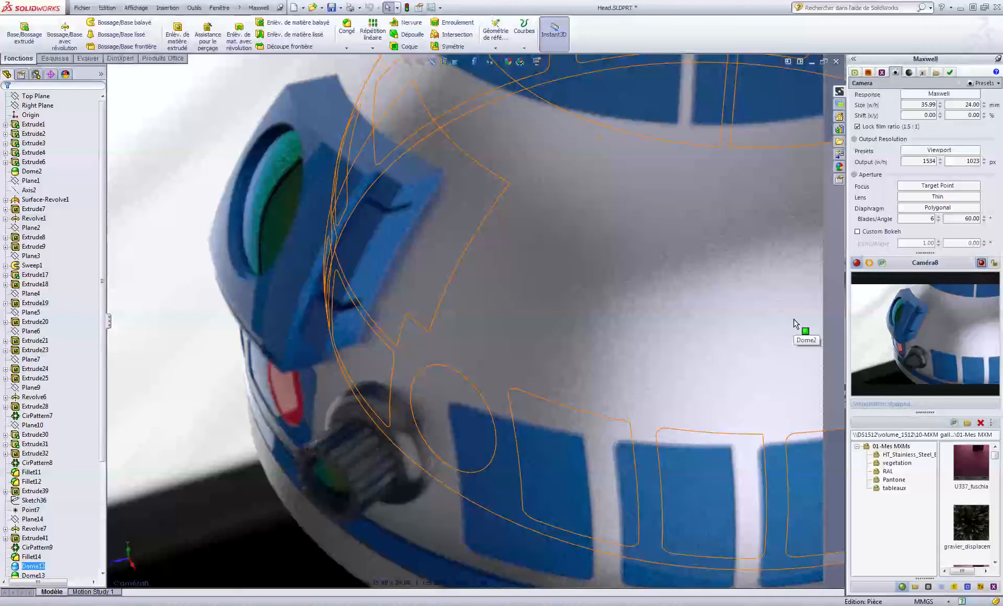
pyautogui.click(856, 263)
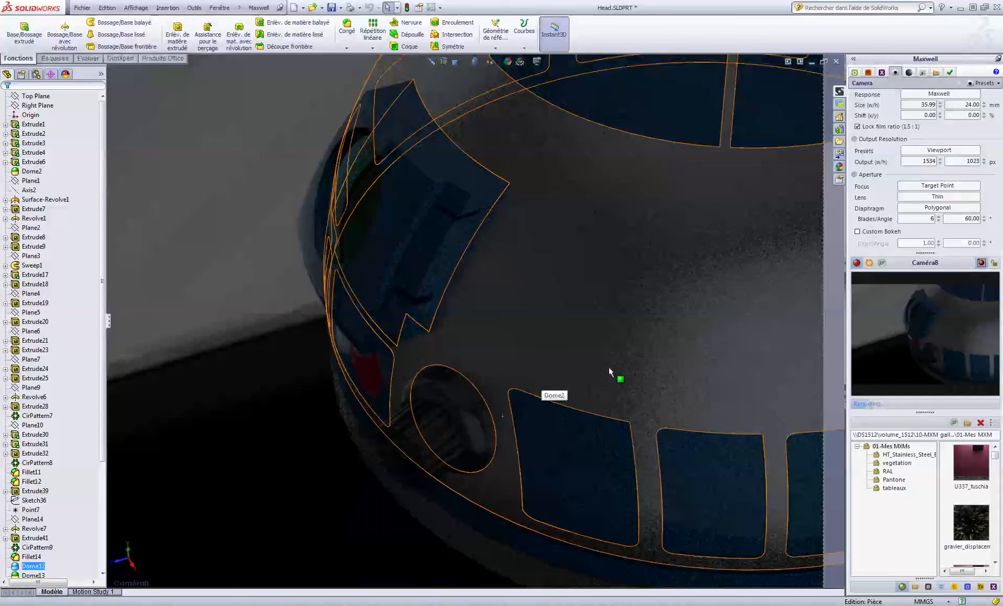
# Set the Maxwell camera's exposure value (EV) to 10.5.
pyautogui.scroll(2, 956, 128)
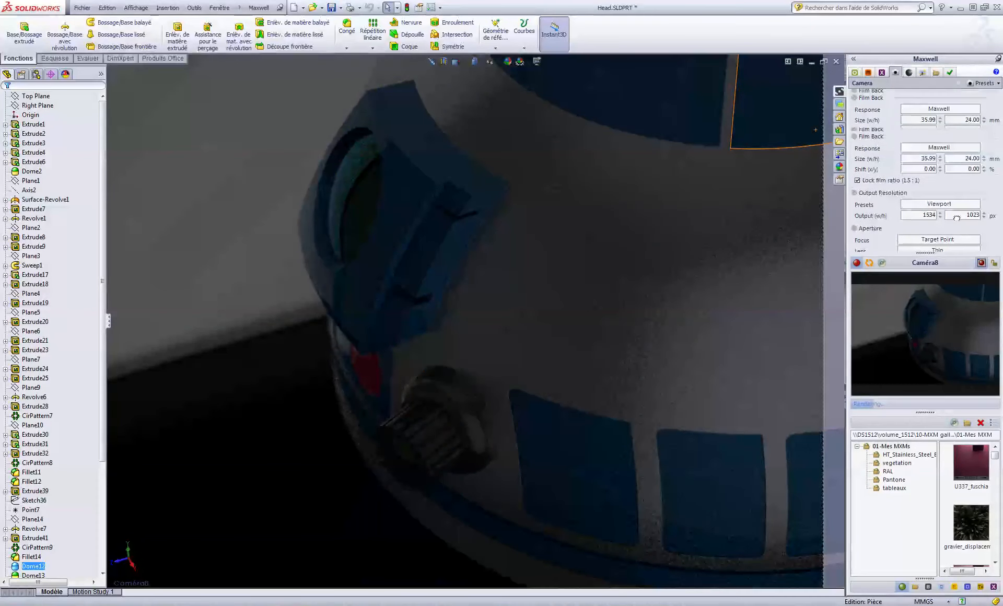
pyautogui.scroll(2, 959, 131)
pyautogui.doubleClick(961, 134)
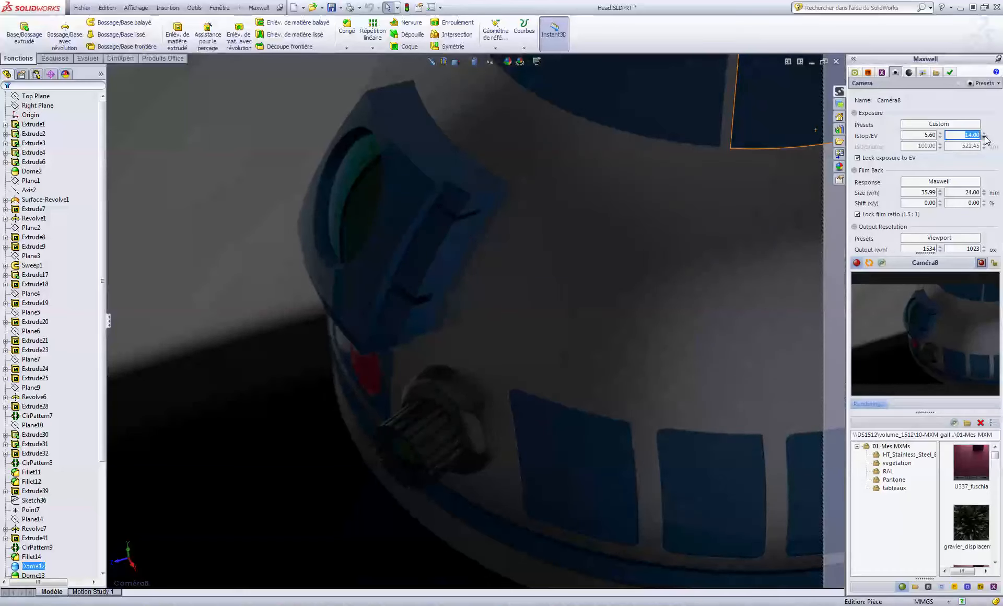
pyautogui.write('10.5')
pyautogui.press('Return')
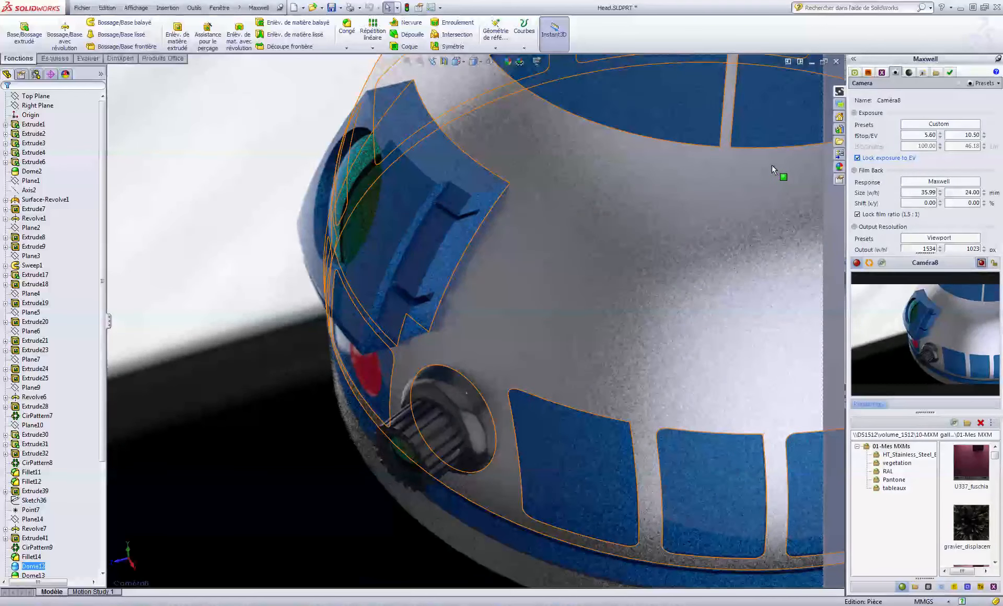
# Set the Maxwell camera's fStop to 1.4.
pyautogui.doubleClick(917, 136)
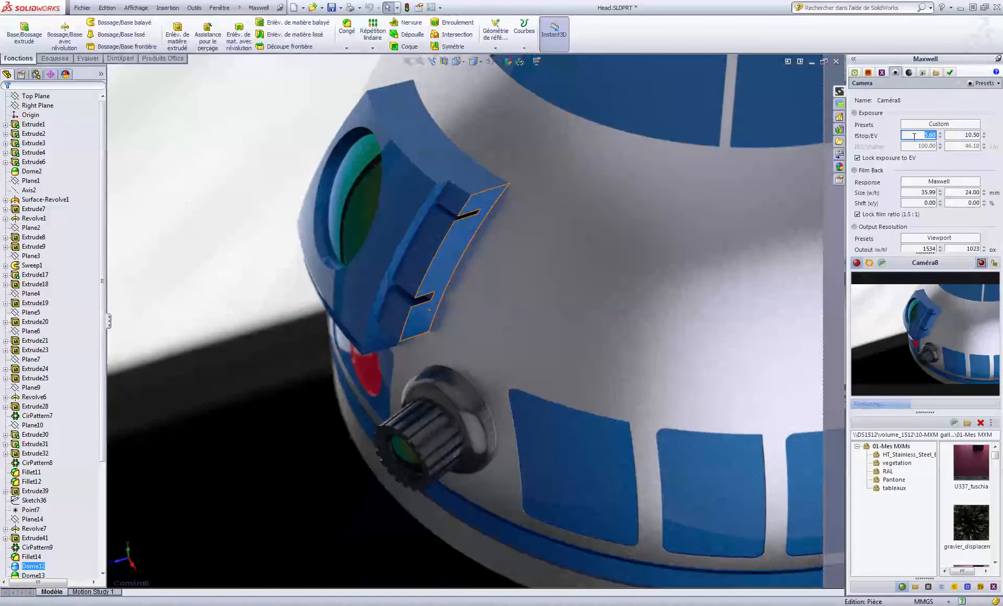
pyautogui.write('1.4')
pyautogui.press('Tab')
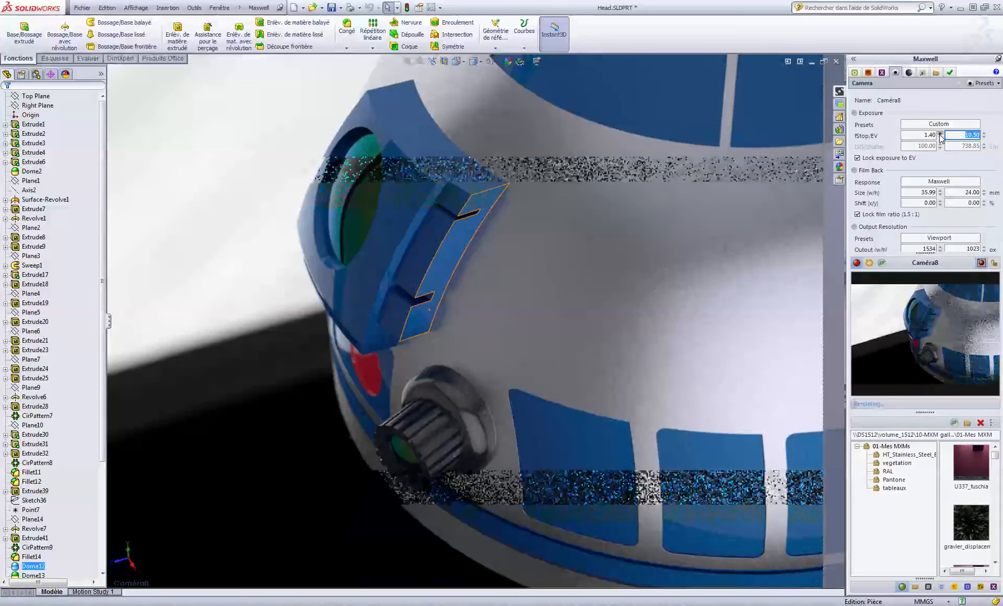